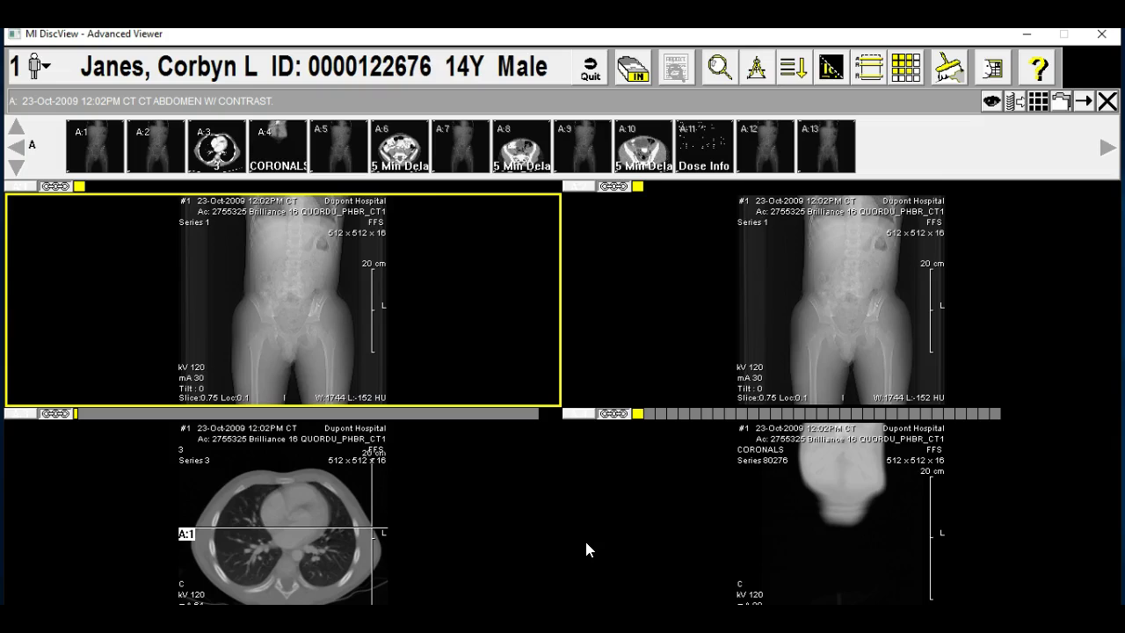
Activate the lower-left axial CT viewport so its series can be paged
{"action": "left_click", "coordinate": [586, 525]}
{"action": "left_click", "coordinate": [550, 346]}
{"action": "left_click", "coordinate": [533, 293]}
{"action": "left_click", "coordinate": [547, 269]}
{"action": "left_click", "coordinate": [509, 263]}
{"action": "left_click", "coordinate": [544, 270]}
{"action": "mouse_move", "coordinate": [462, 218]}
{"action": "left_mouse_down"}
{"action": "mouse_move", "coordinate": [442, 195]}
{"action": "mouse_move", "coordinate": [410, 212]}
{"action": "mouse_move", "coordinate": [428, 212]}
{"action": "left_mouse_up"}
Page the axial series from slice 1 to slice 9 through the heart
{"action": "scroll", "coordinate": [418, 508], "scroll_direction": "down", "scroll_amount": 1}
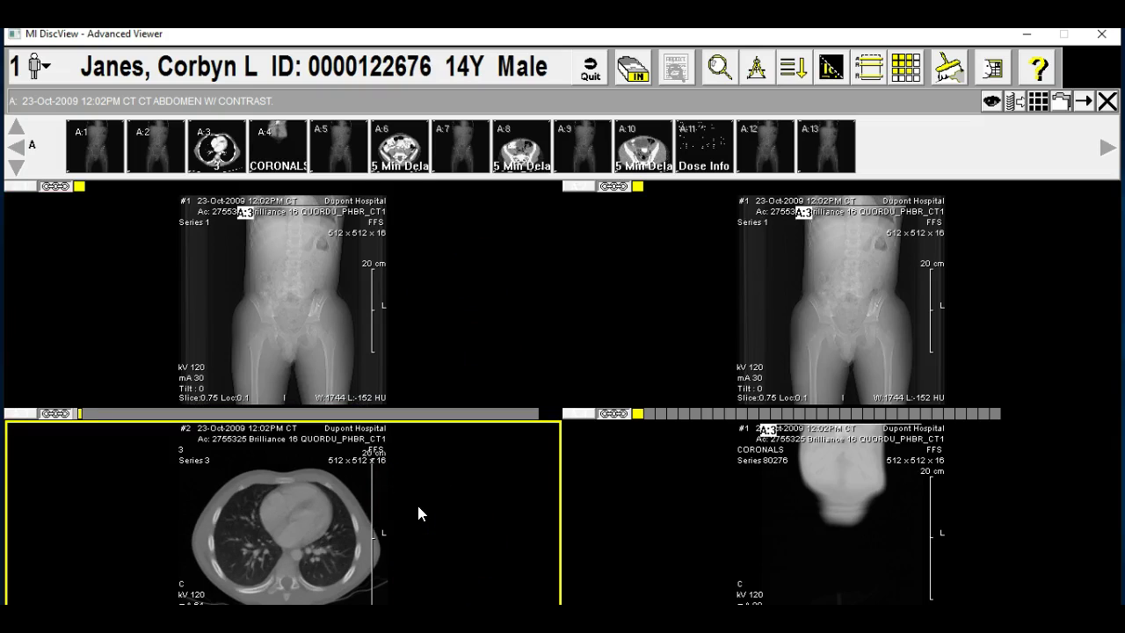
{"action": "scroll", "coordinate": [419, 507], "scroll_direction": "down", "scroll_amount": 1}
{"action": "scroll", "coordinate": [418, 508], "scroll_direction": "down", "scroll_amount": 4}
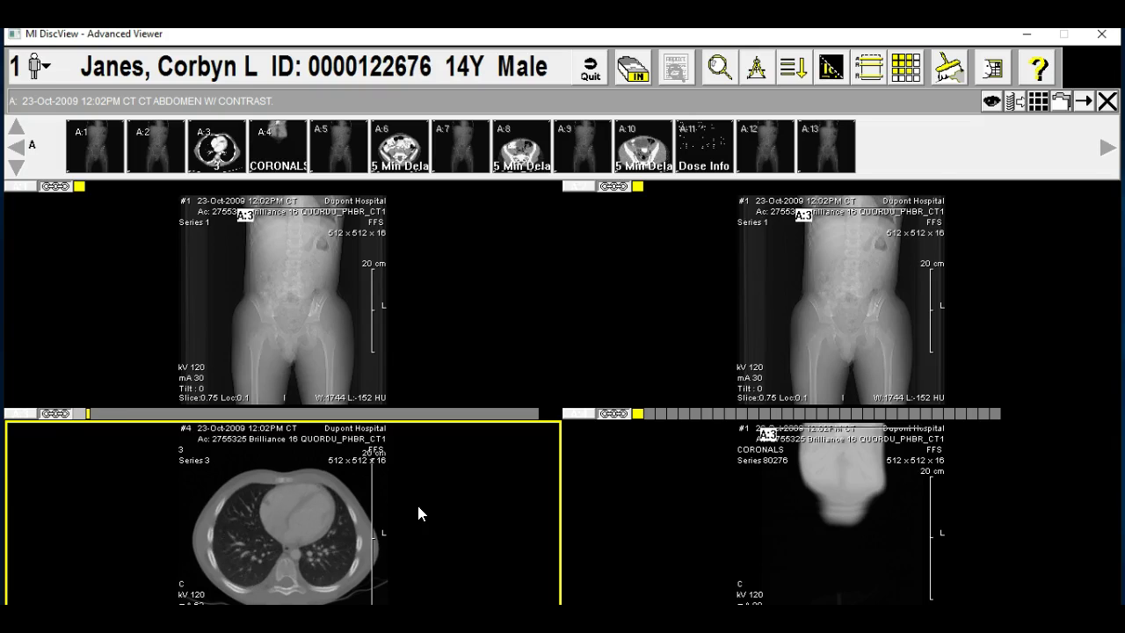
{"action": "scroll", "coordinate": [418, 513], "scroll_direction": "down", "scroll_amount": 2}
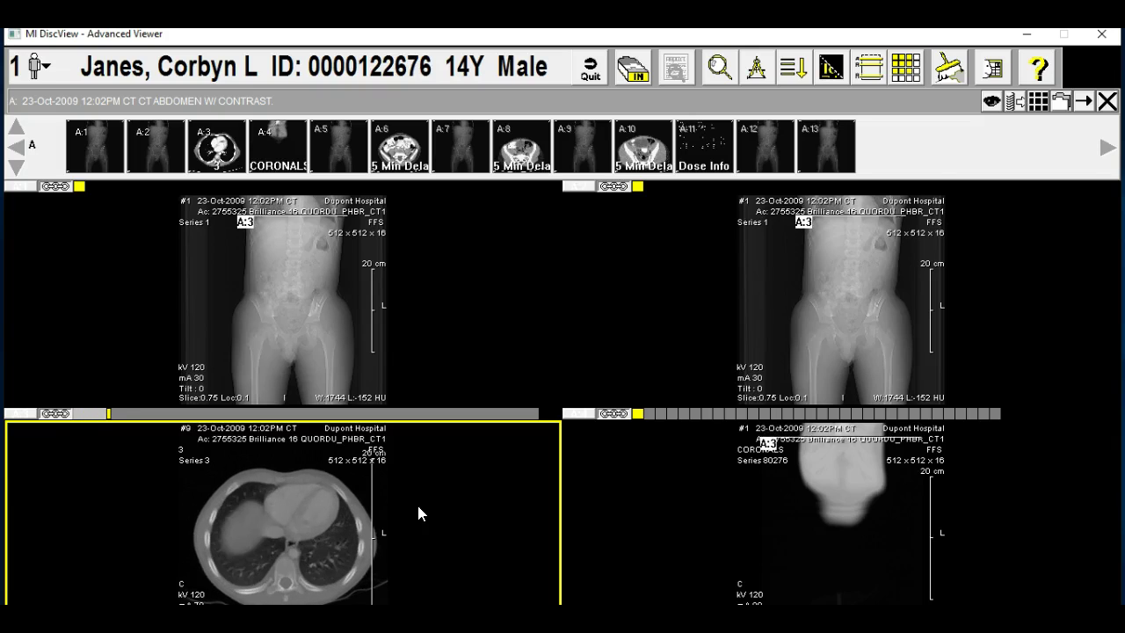
{"action": "scroll", "coordinate": [419, 513], "scroll_direction": "down", "scroll_amount": 1}
{"action": "scroll", "coordinate": [421, 512], "scroll_direction": "up", "scroll_amount": 1}
{"action": "scroll", "coordinate": [264, 525], "scroll_direction": "down", "scroll_amount": 2}
Page the axial series down from slice 9 through the lower chest slices
{"action": "left_click_drag", "start_coordinate": [362, 538], "coordinate": [236, 494]}
{"action": "left_click_drag", "start_coordinate": [314, 513], "coordinate": [503, 515]}
{"action": "scroll", "coordinate": [503, 516], "scroll_direction": "down", "scroll_amount": 4}
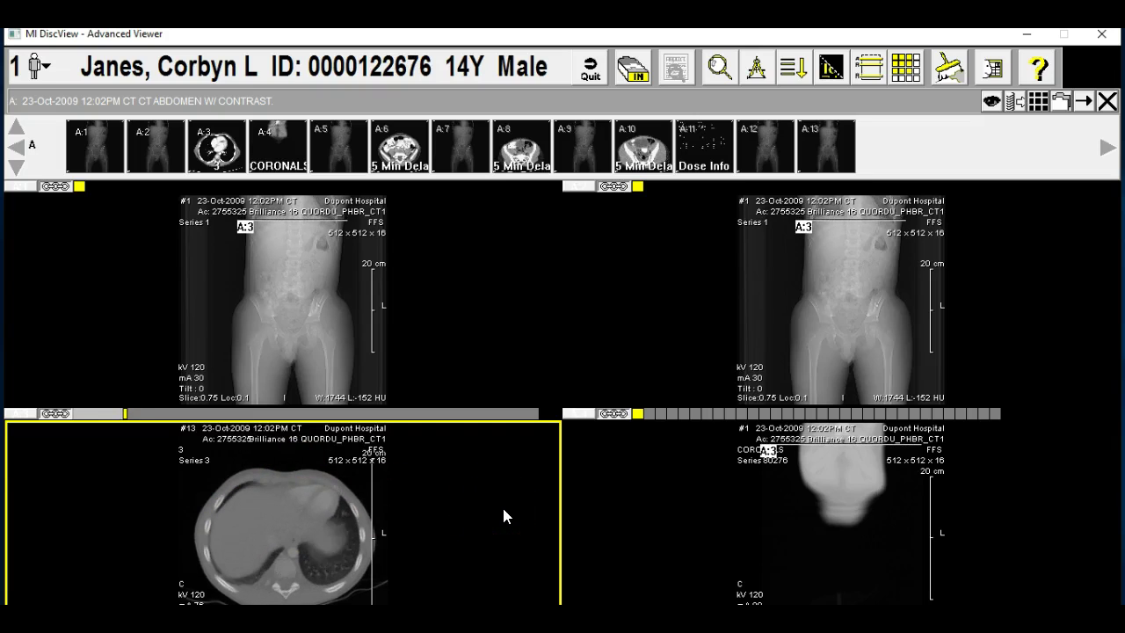
{"action": "scroll", "coordinate": [503, 516], "scroll_direction": "down", "scroll_amount": 2}
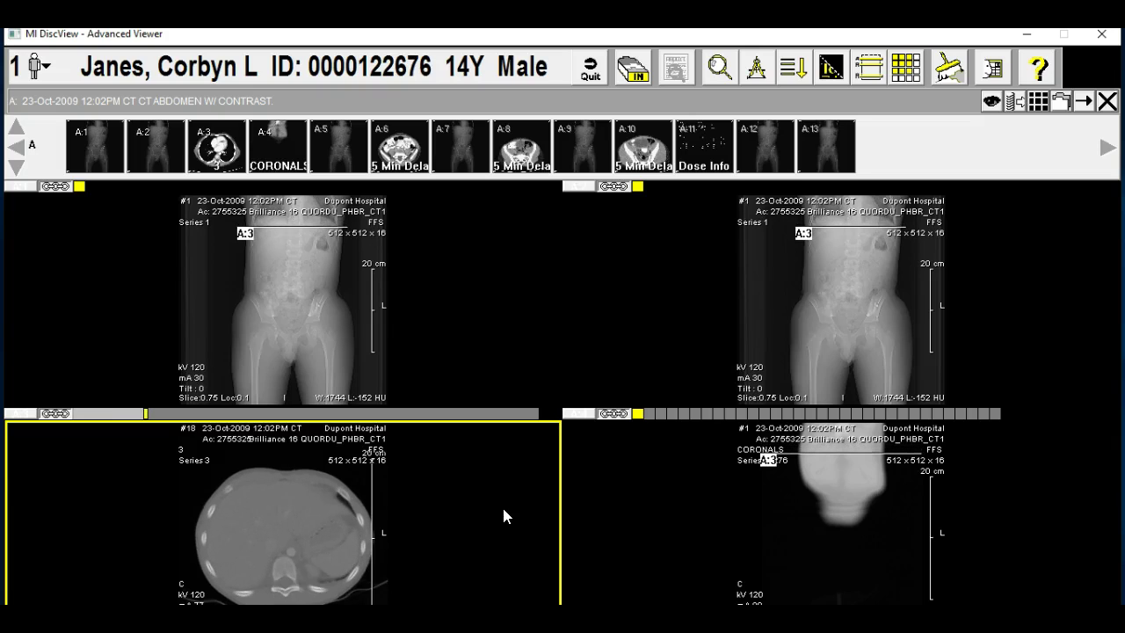
{"action": "scroll", "coordinate": [503, 515], "scroll_direction": "down", "scroll_amount": 5}
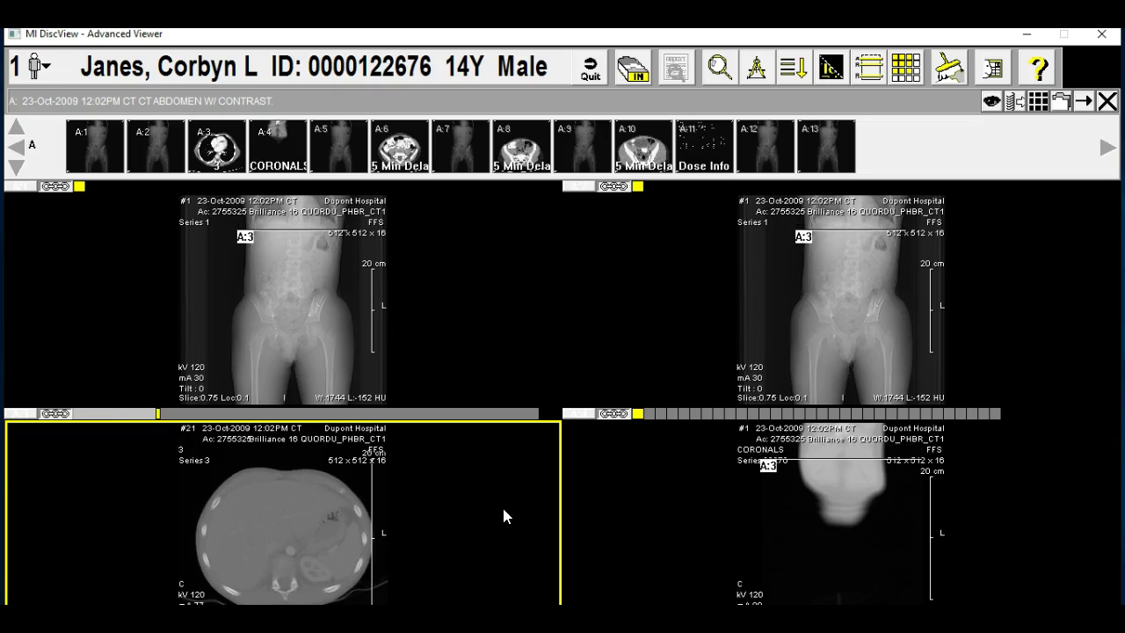
{"action": "scroll", "coordinate": [503, 509], "scroll_direction": "down", "scroll_amount": 1}
Continue through the upper abdomen to slice 40, where both kidneys are visible
{"action": "left_click", "coordinate": [307, 571]}
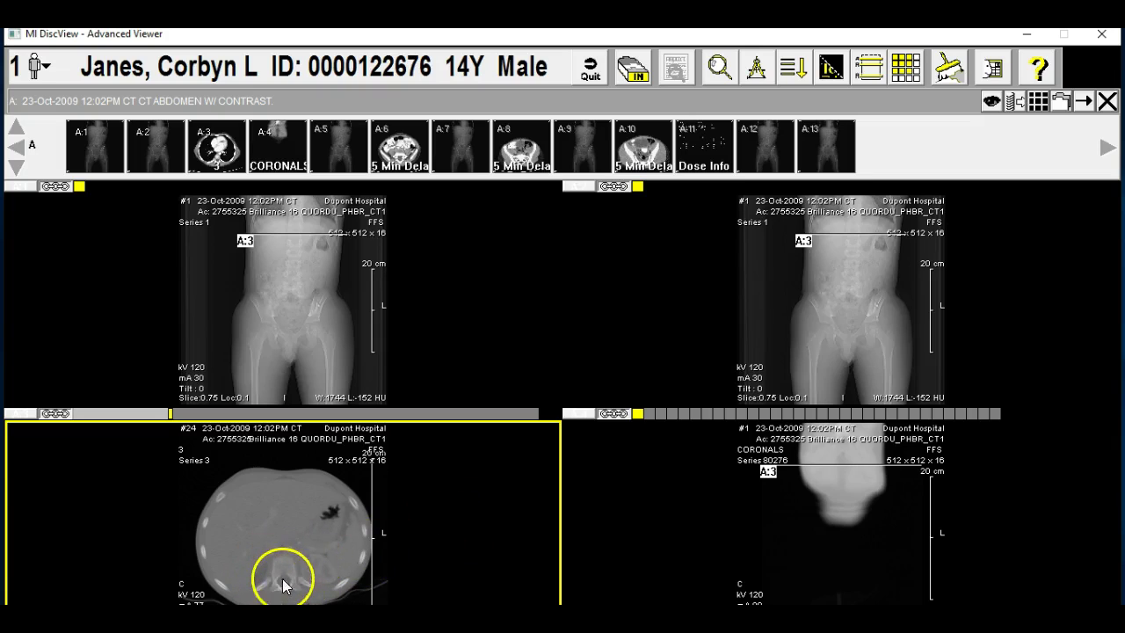
{"action": "scroll", "coordinate": [418, 543], "scroll_direction": "down", "scroll_amount": 1}
{"action": "scroll", "coordinate": [418, 549], "scroll_direction": "down", "scroll_amount": 3}
{"action": "left_click", "coordinate": [333, 576]}
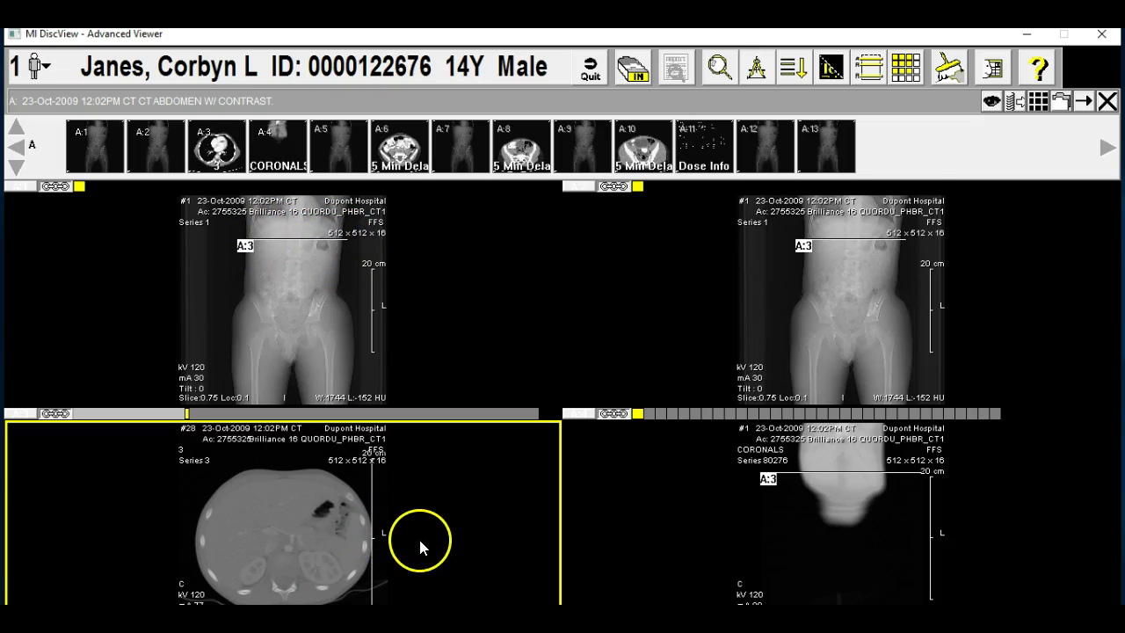
{"action": "scroll", "coordinate": [418, 540], "scroll_direction": "down", "scroll_amount": 2}
{"action": "scroll", "coordinate": [416, 543], "scroll_direction": "down", "scroll_amount": 3}
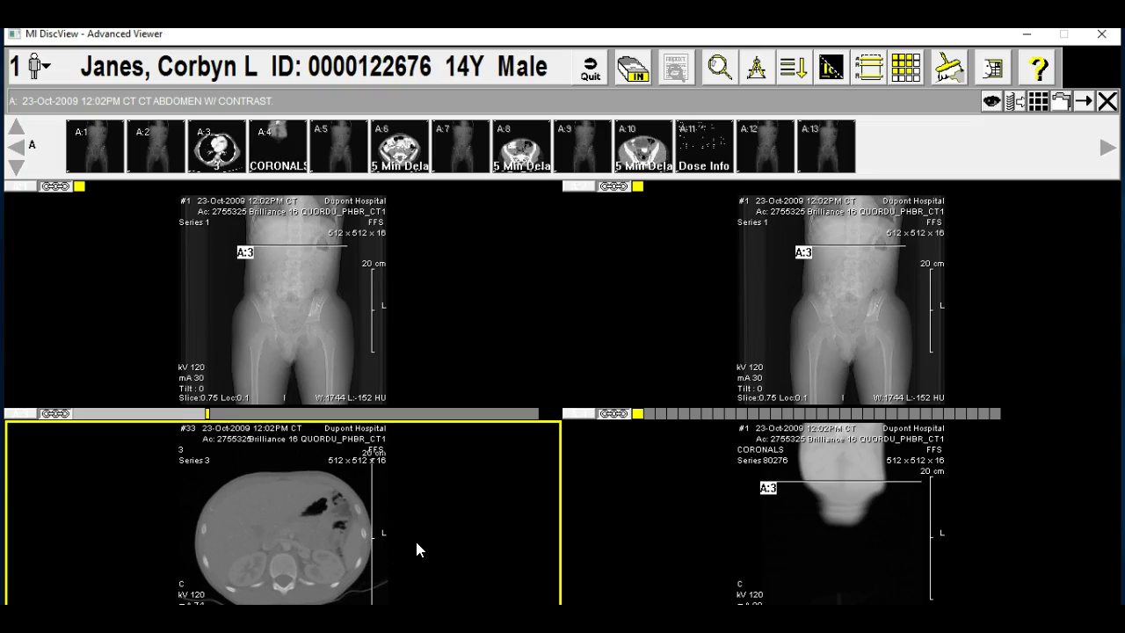
{"action": "scroll", "coordinate": [427, 554], "scroll_direction": "down", "scroll_amount": 1}
{"action": "scroll", "coordinate": [430, 557], "scroll_direction": "down", "scroll_amount": 1}
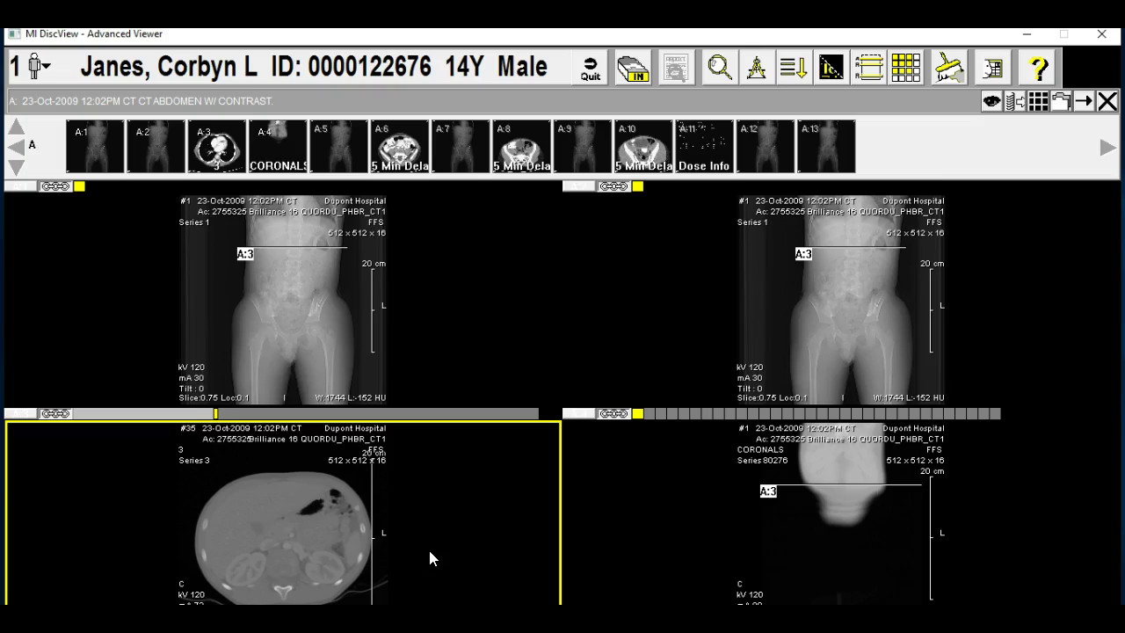
{"action": "scroll", "coordinate": [430, 557], "scroll_direction": "down", "scroll_amount": 2}
{"action": "scroll", "coordinate": [429, 557], "scroll_direction": "down", "scroll_amount": 3}
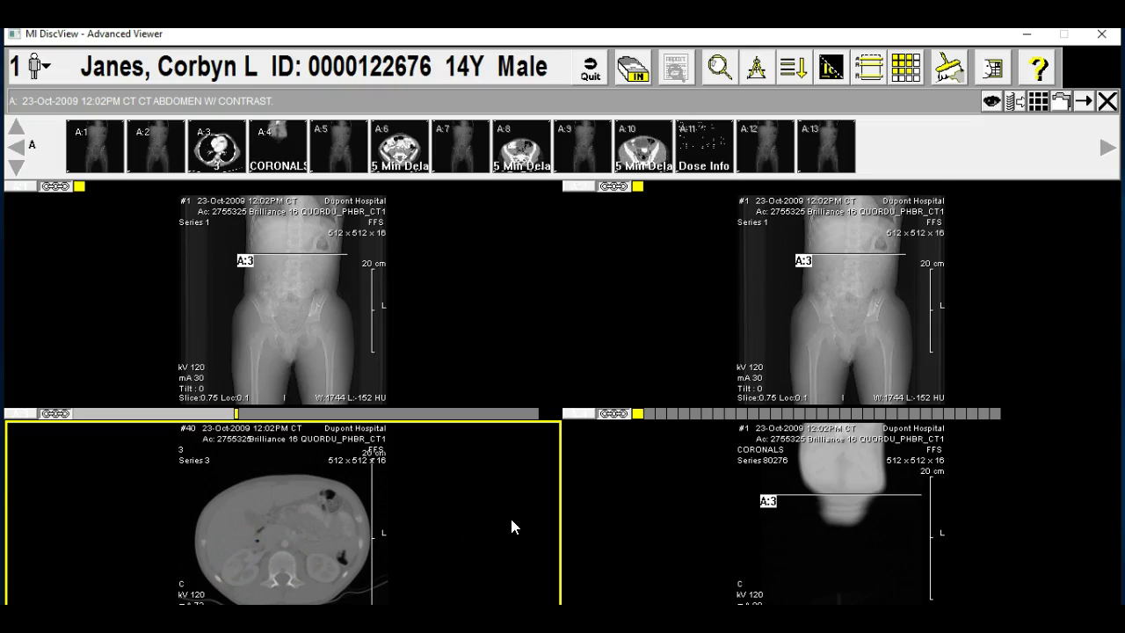
Page the axial series from slice 54 at the kidneys to slice 78 through the iliac wings
{"action": "scroll", "coordinate": [513, 520], "scroll_direction": "down", "scroll_amount": 3}
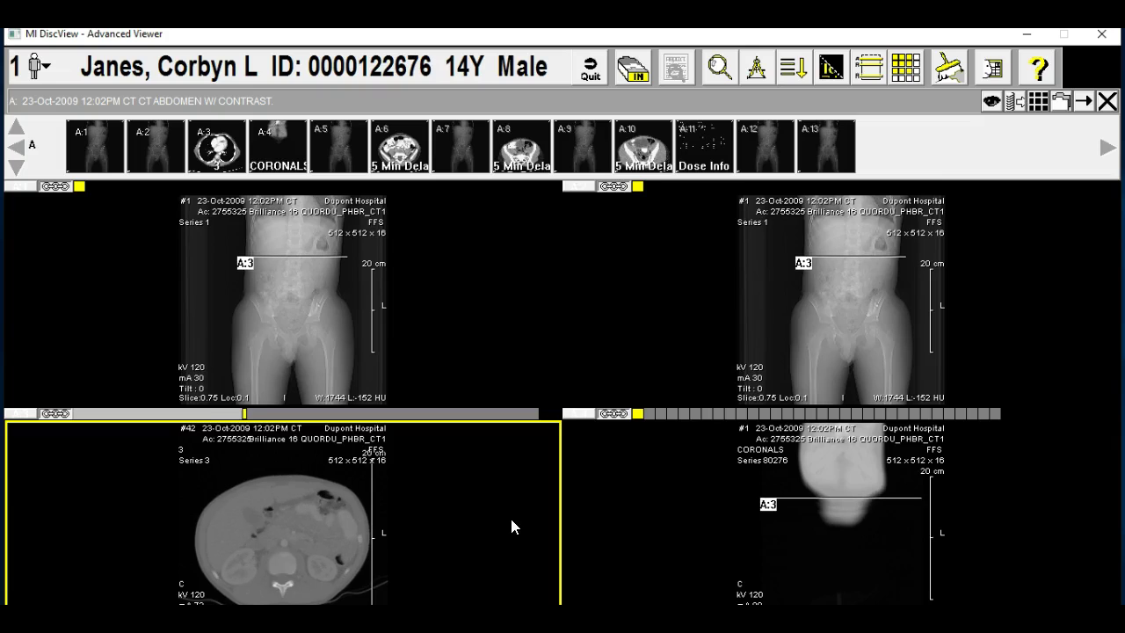
{"action": "scroll", "coordinate": [514, 525], "scroll_direction": "down", "scroll_amount": 1}
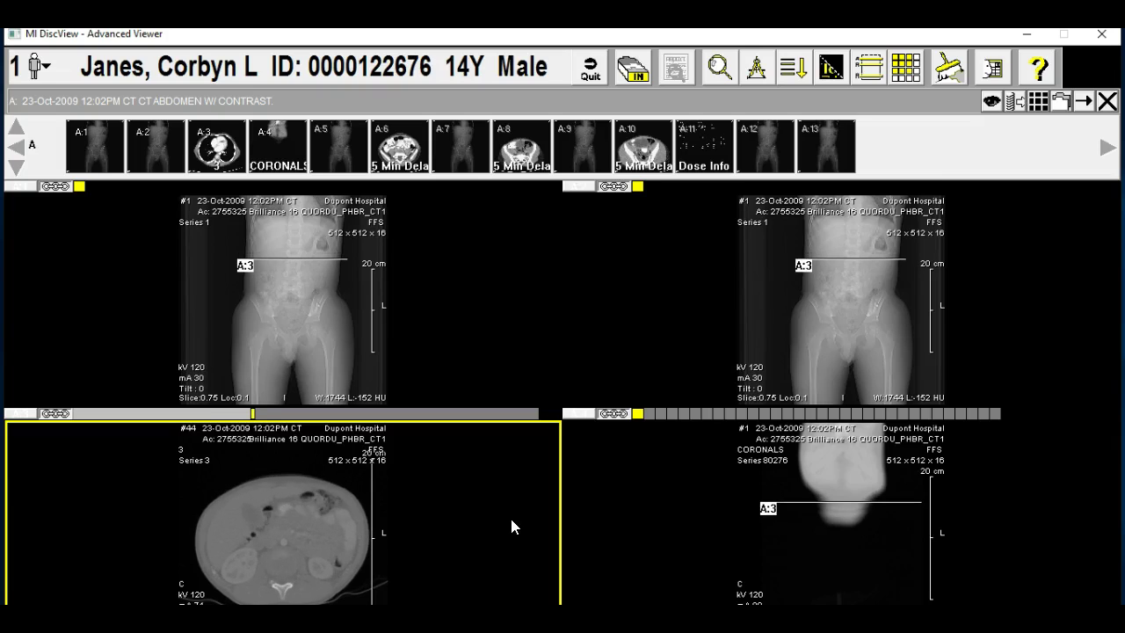
{"action": "scroll", "coordinate": [514, 525], "scroll_direction": "down", "scroll_amount": 1}
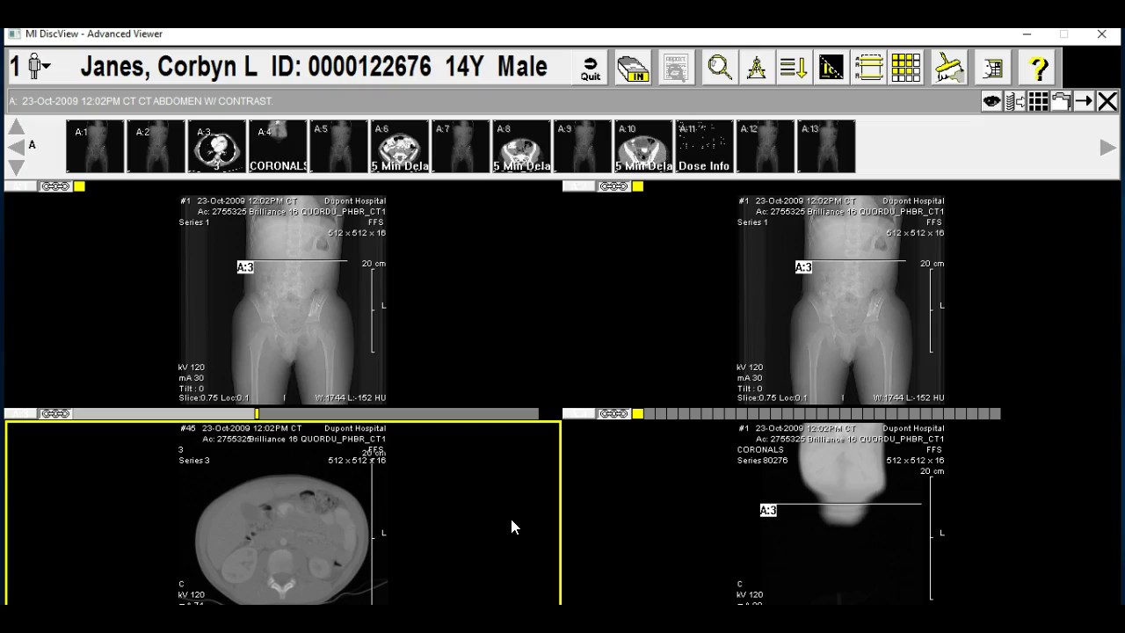
{"action": "scroll", "coordinate": [354, 522], "scroll_direction": "down", "scroll_amount": 1}
{"action": "scroll", "coordinate": [356, 530], "scroll_direction": "down", "scroll_amount": 1}
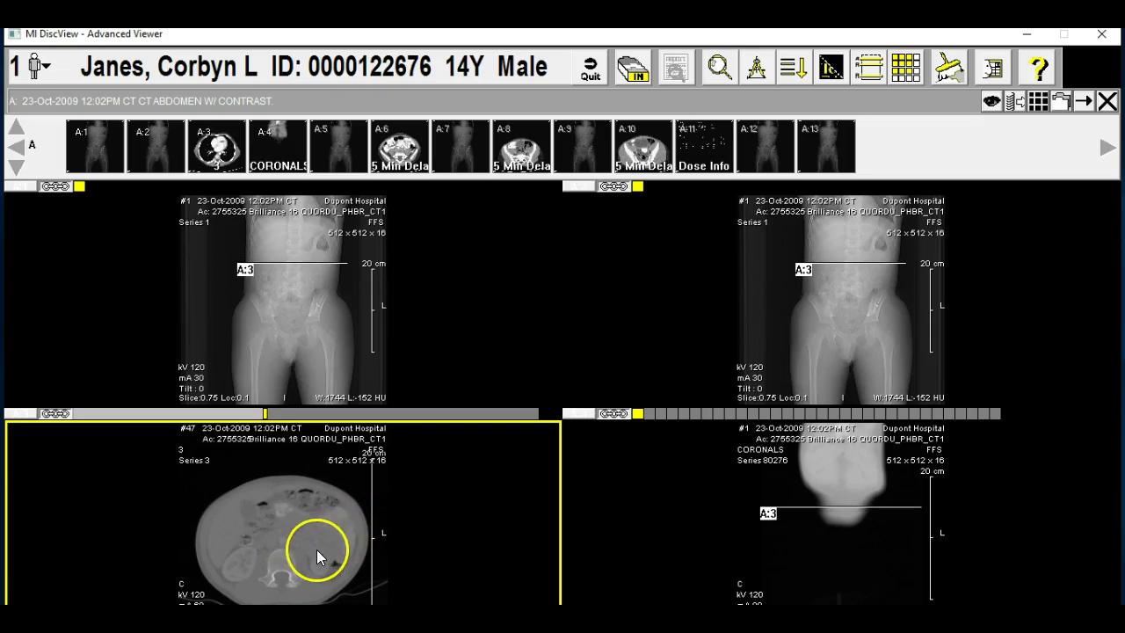
{"action": "scroll", "coordinate": [282, 534], "scroll_direction": "down", "scroll_amount": 3}
{"action": "scroll", "coordinate": [305, 533], "scroll_direction": "down", "scroll_amount": 1}
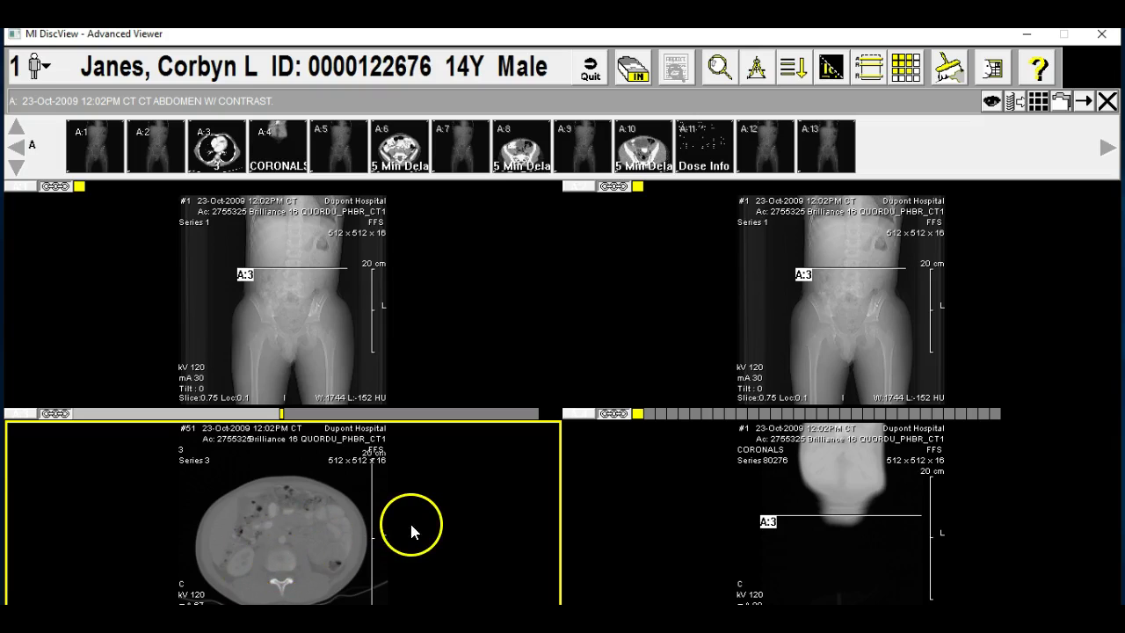
{"action": "scroll", "coordinate": [419, 527], "scroll_direction": "down", "scroll_amount": 2}
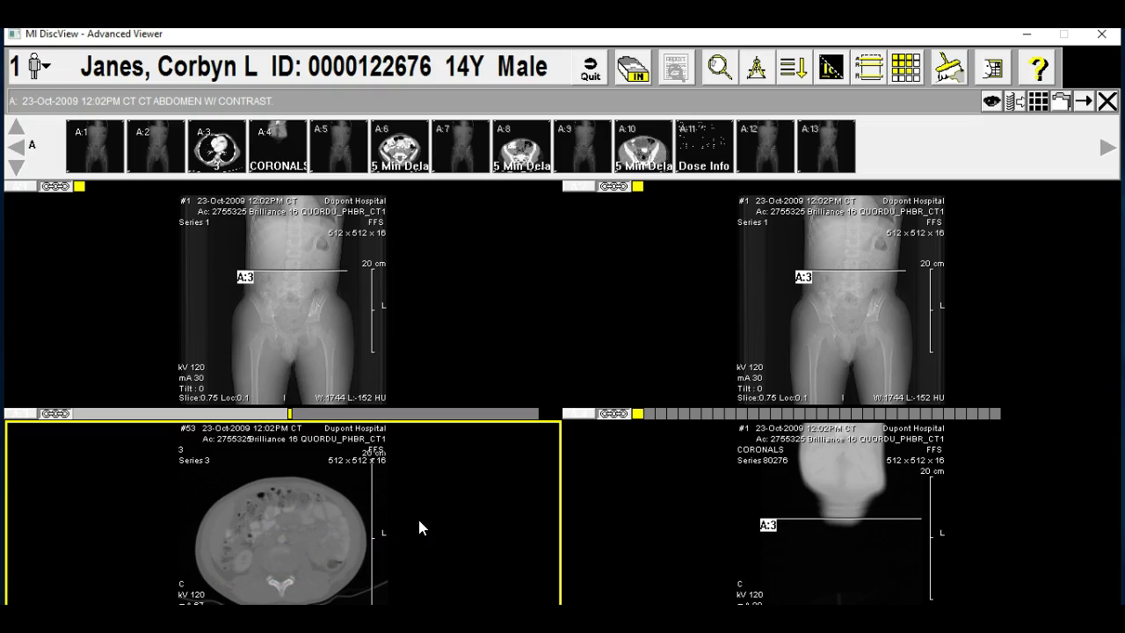
{"action": "scroll", "coordinate": [419, 527], "scroll_direction": "down", "scroll_amount": 1}
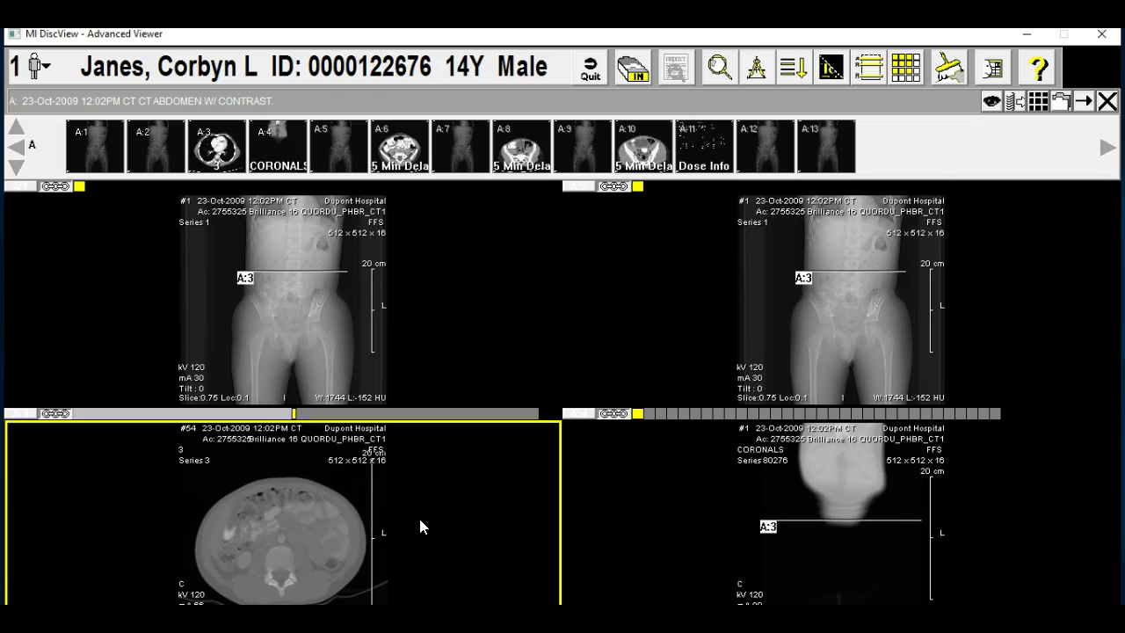
{"action": "scroll", "coordinate": [419, 525], "scroll_direction": "down", "scroll_amount": 1}
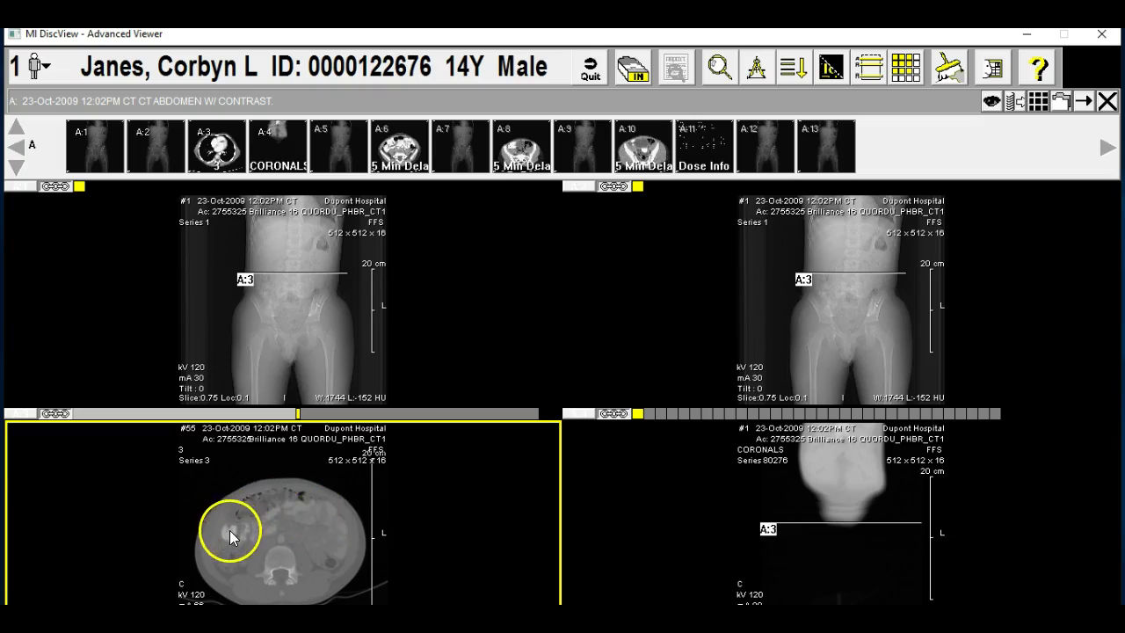
{"action": "scroll", "coordinate": [468, 503], "scroll_direction": "down", "scroll_amount": 1}
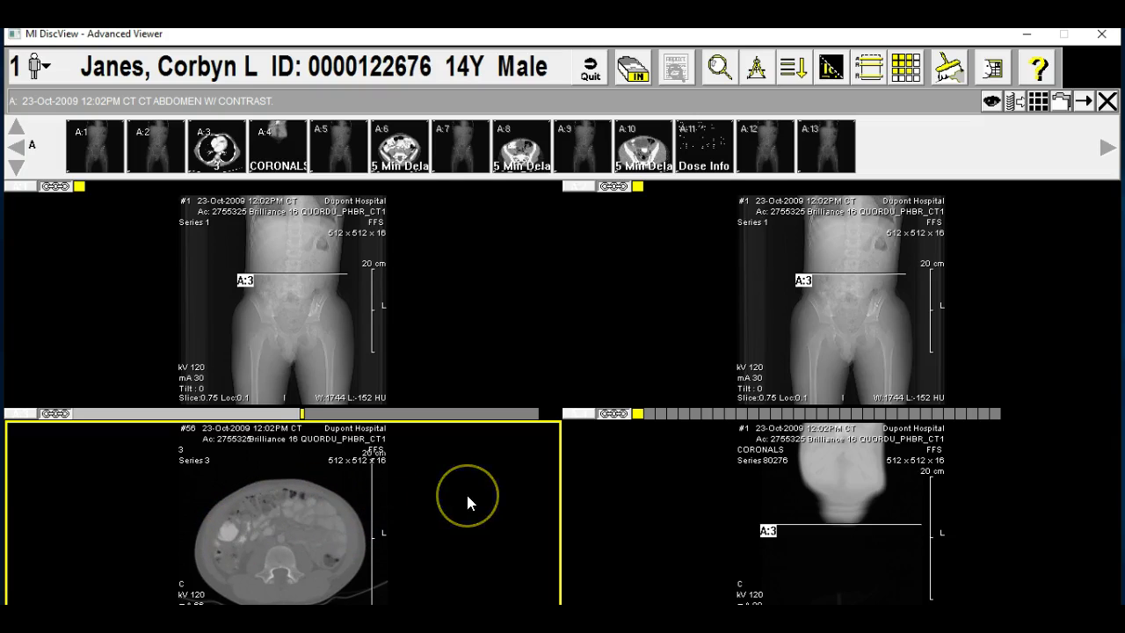
{"action": "scroll", "coordinate": [467, 503], "scroll_direction": "down", "scroll_amount": 1}
{"action": "scroll", "coordinate": [468, 502], "scroll_direction": "down", "scroll_amount": 1}
{"action": "scroll", "coordinate": [467, 499], "scroll_direction": "down", "scroll_amount": 3}
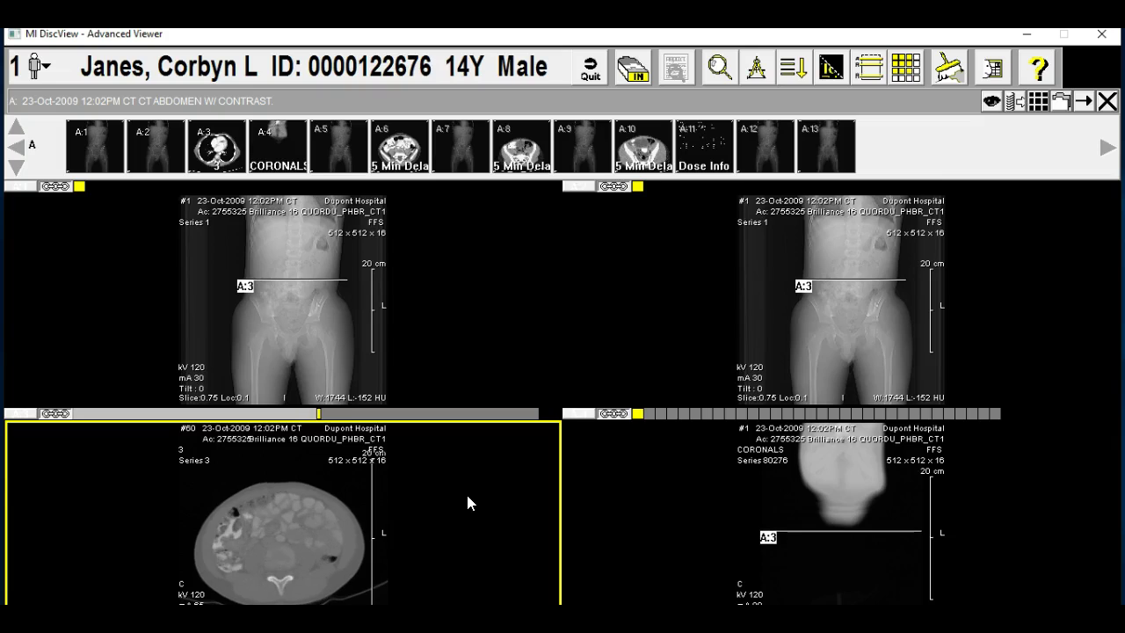
{"action": "scroll", "coordinate": [468, 503], "scroll_direction": "down", "scroll_amount": 1}
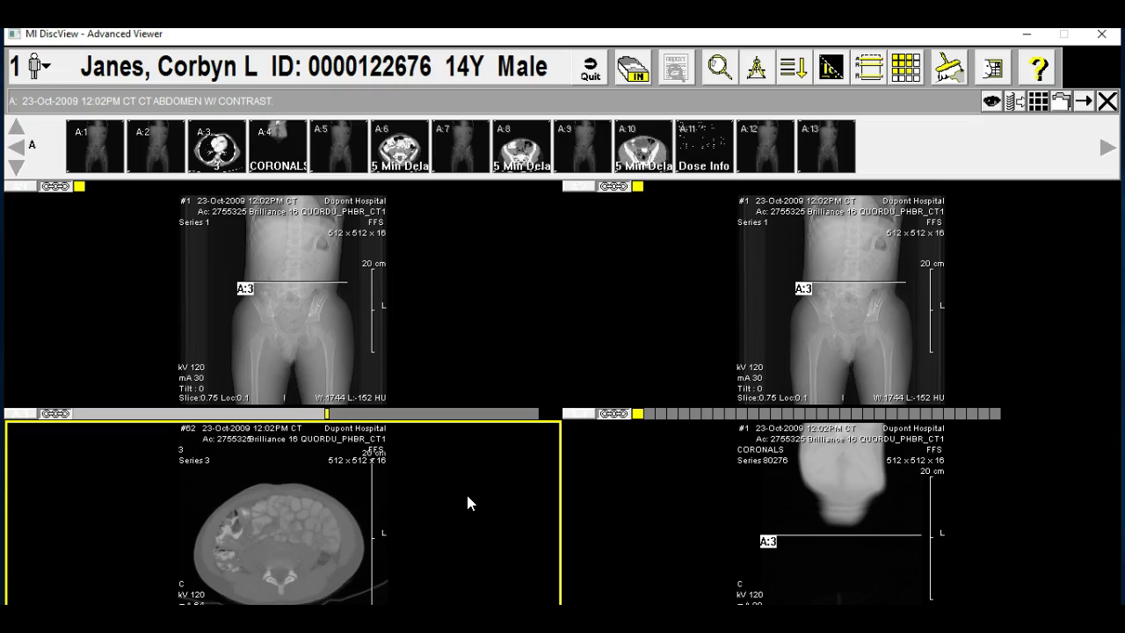
{"action": "scroll", "coordinate": [467, 502], "scroll_direction": "down", "scroll_amount": 2}
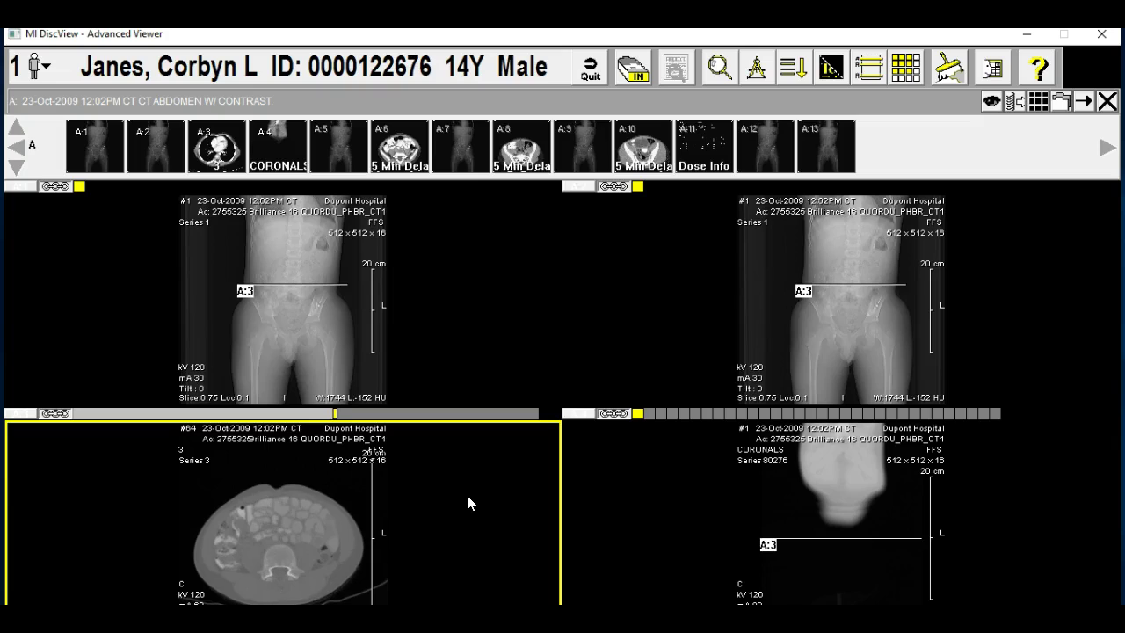
{"action": "scroll", "coordinate": [467, 502], "scroll_direction": "down", "scroll_amount": 3}
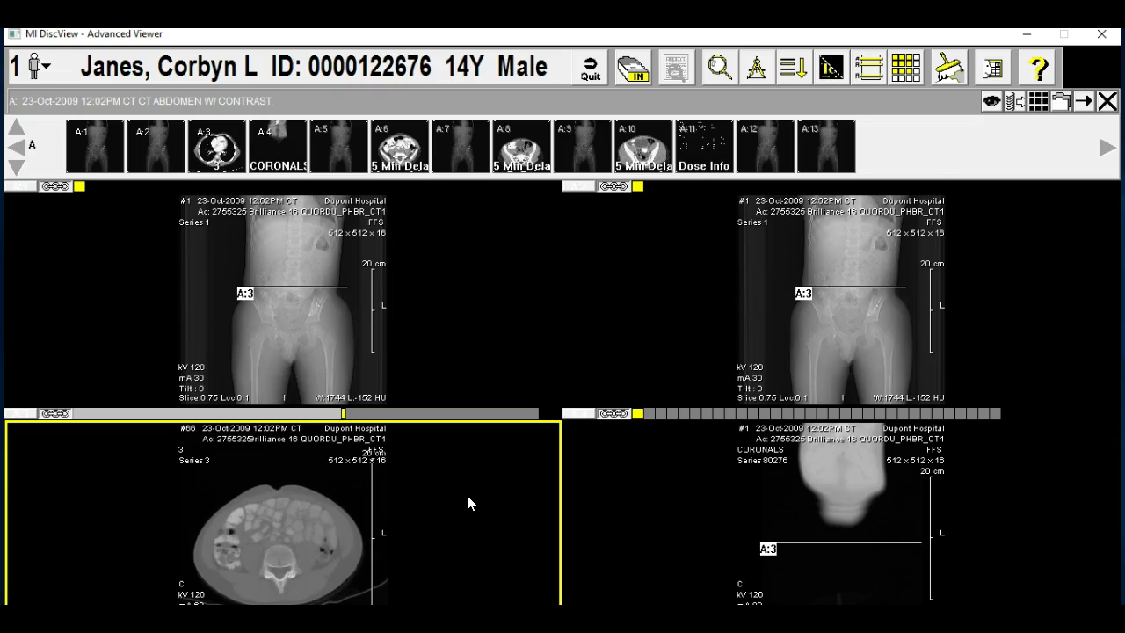
{"action": "scroll", "coordinate": [468, 502], "scroll_direction": "down", "scroll_amount": 1}
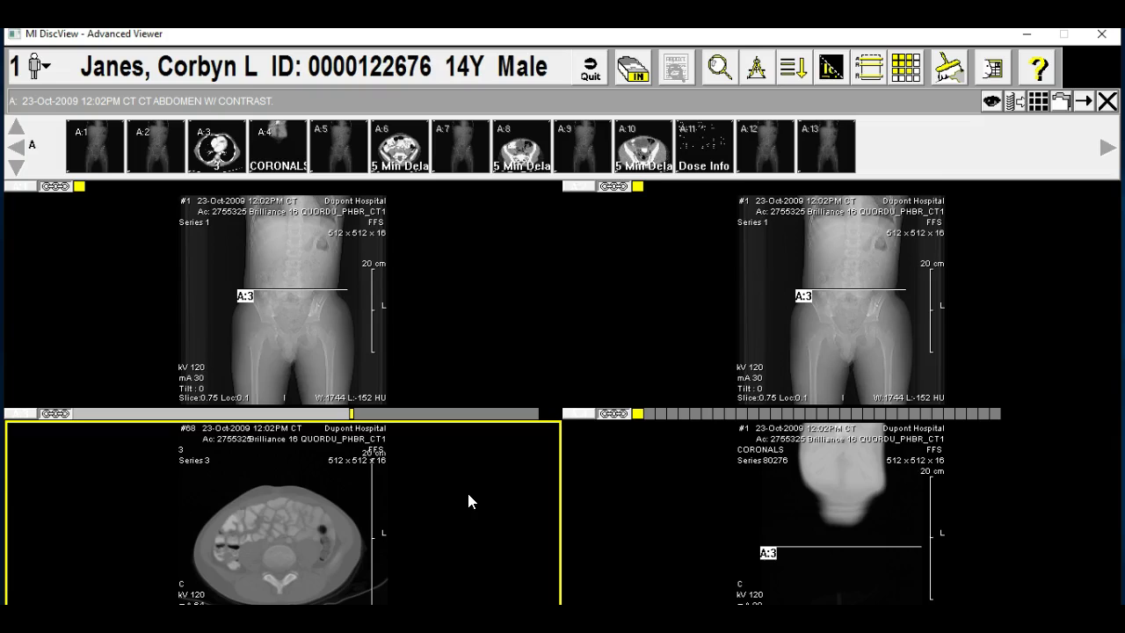
{"action": "scroll", "coordinate": [467, 501], "scroll_direction": "down", "scroll_amount": 3}
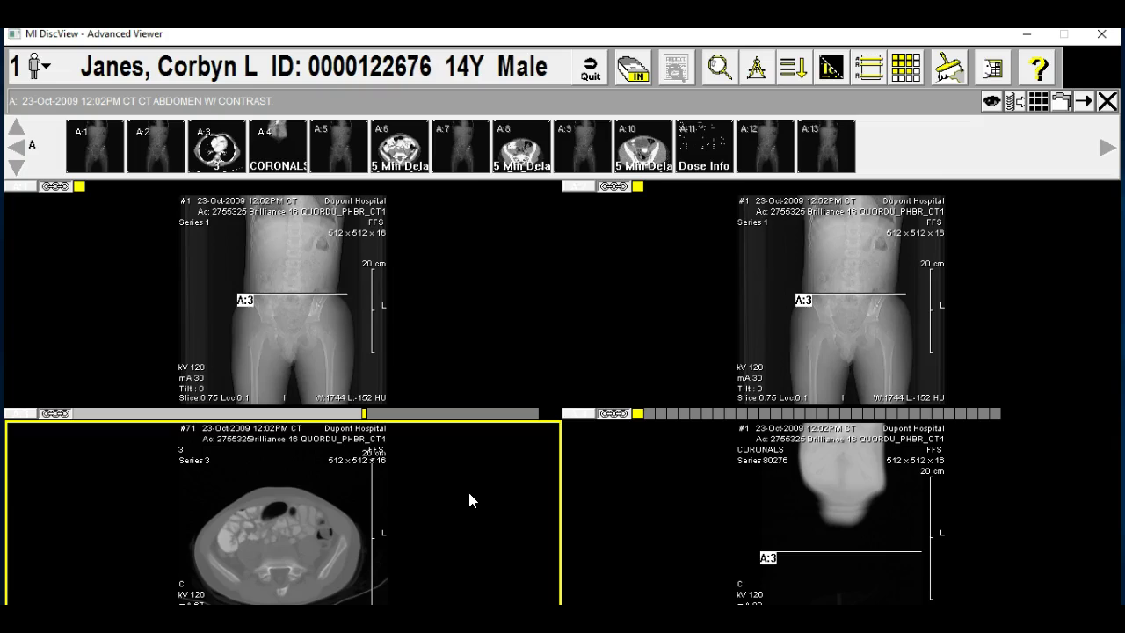
{"action": "scroll", "coordinate": [469, 500], "scroll_direction": "down", "scroll_amount": 1}
{"action": "scroll", "coordinate": [469, 500], "scroll_direction": "down", "scroll_amount": 1}
{"action": "scroll", "coordinate": [470, 500], "scroll_direction": "down", "scroll_amount": 1}
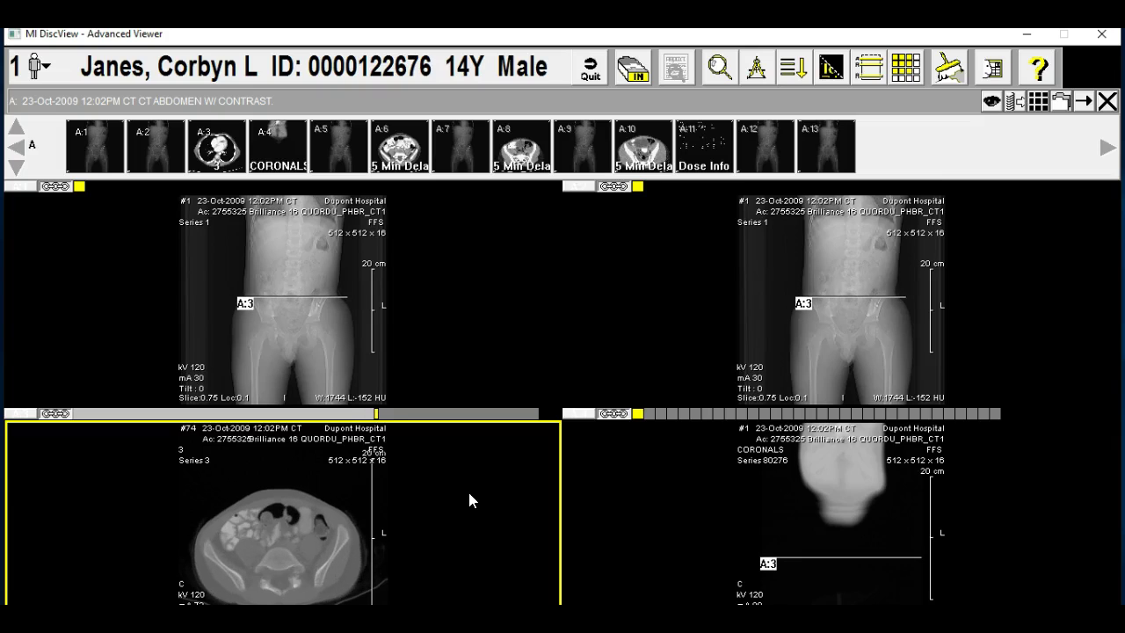
{"action": "scroll", "coordinate": [469, 500], "scroll_direction": "down", "scroll_amount": 1}
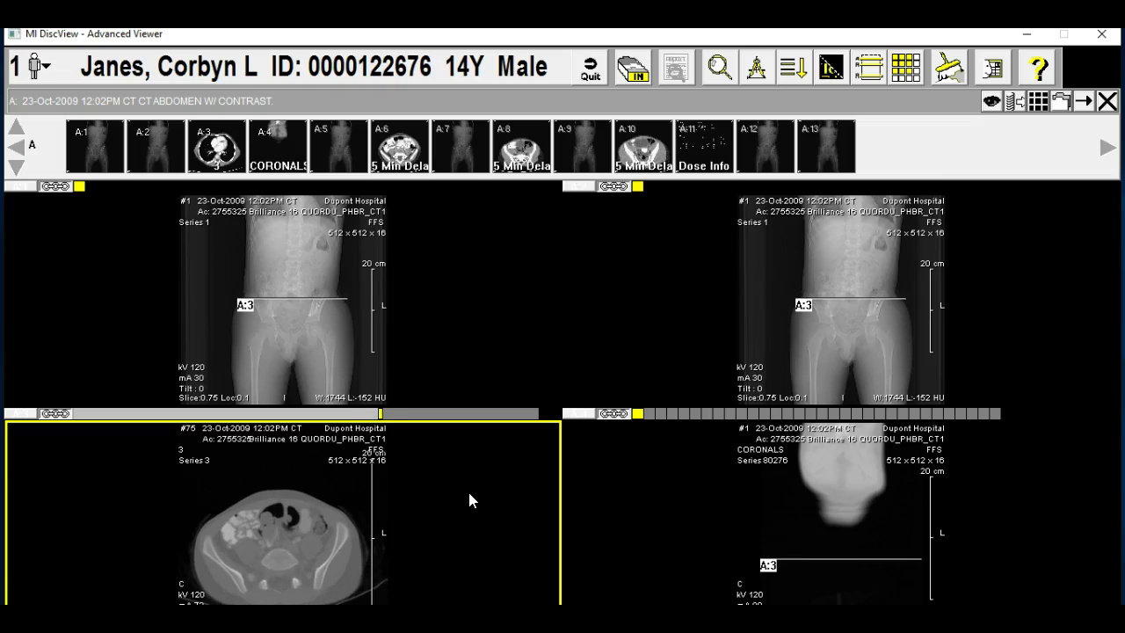
{"action": "scroll", "coordinate": [469, 500], "scroll_direction": "down", "scroll_amount": 1}
{"action": "scroll", "coordinate": [469, 500], "scroll_direction": "down", "scroll_amount": 1}
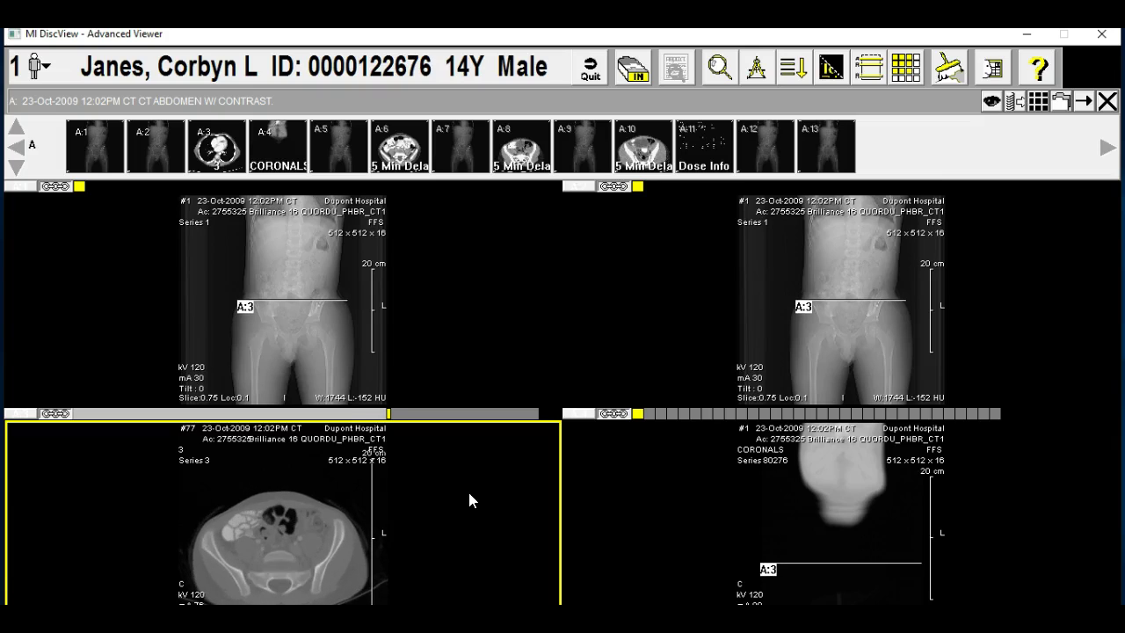
{"action": "scroll", "coordinate": [468, 500], "scroll_direction": "down", "scroll_amount": 1}
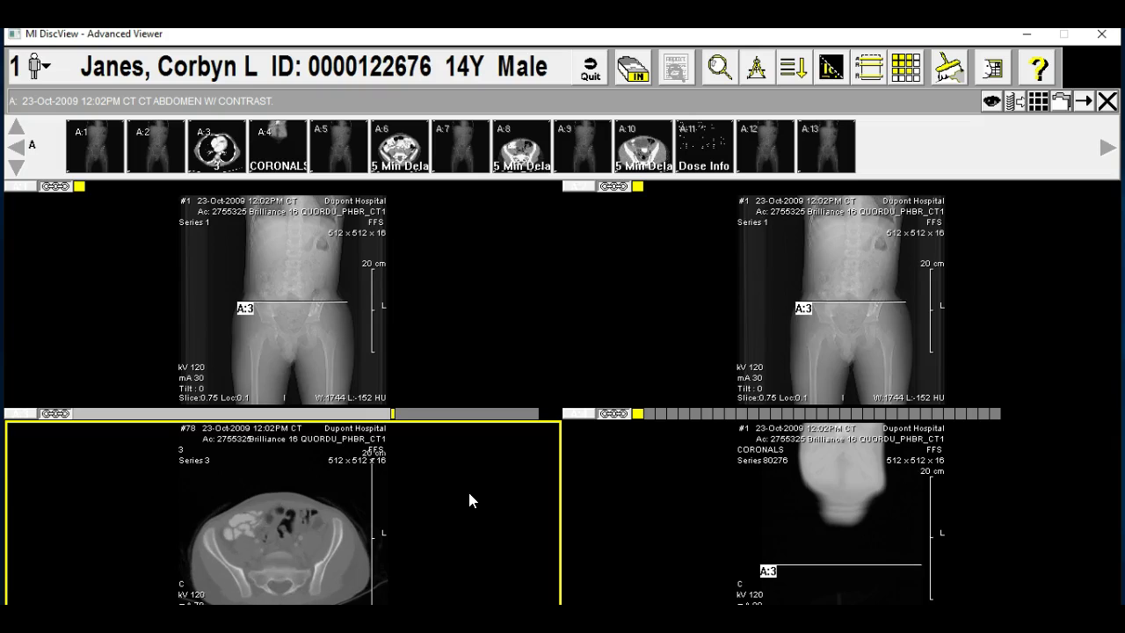
Page the axial series from slice 77 to slice 89, a pelvic slice below the iliac wings
{"action": "scroll", "coordinate": [468, 500], "scroll_direction": "up", "scroll_amount": 1}
{"action": "left_click", "coordinate": [397, 532]}
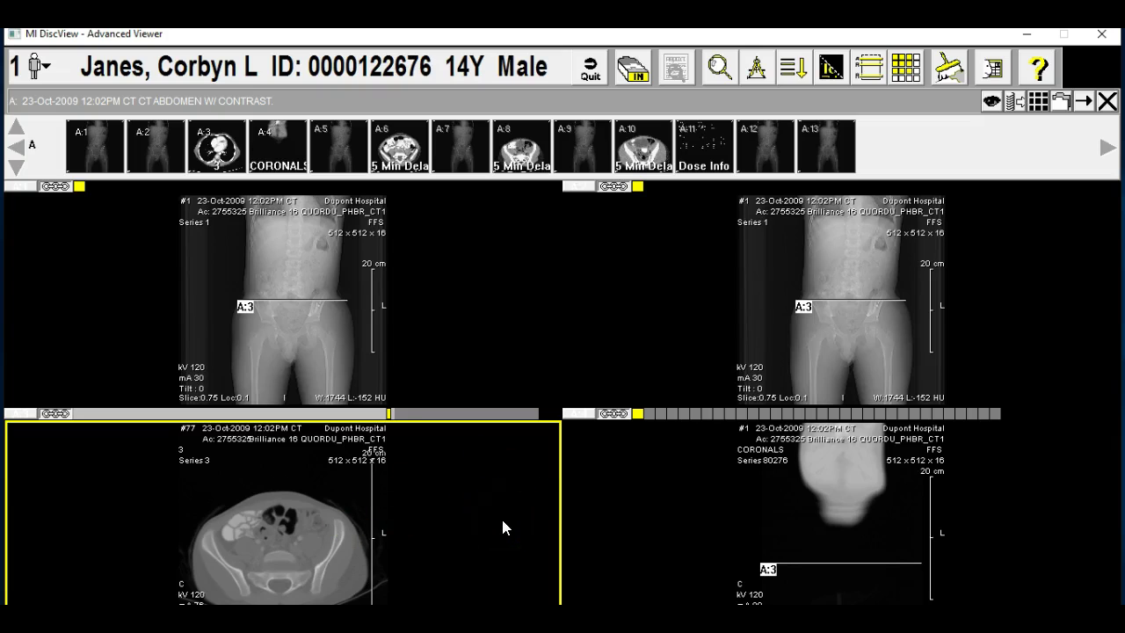
{"action": "scroll", "coordinate": [503, 521], "scroll_direction": "down", "scroll_amount": 3}
{"action": "scroll", "coordinate": [502, 521], "scroll_direction": "down", "scroll_amount": 3}
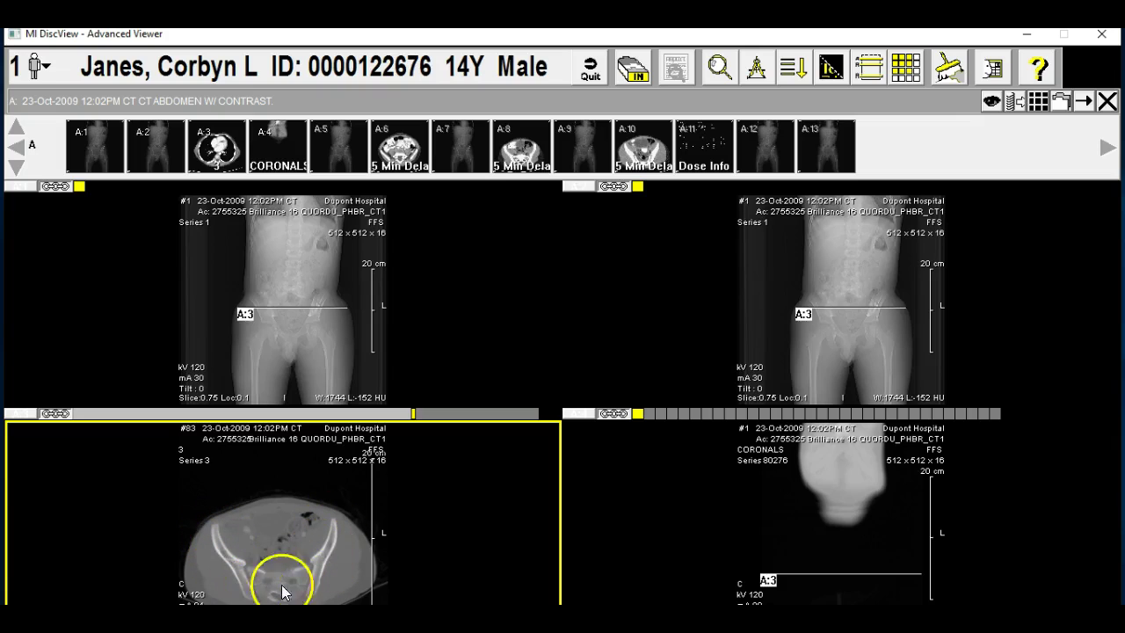
{"action": "scroll", "coordinate": [478, 492], "scroll_direction": "down", "scroll_amount": 2}
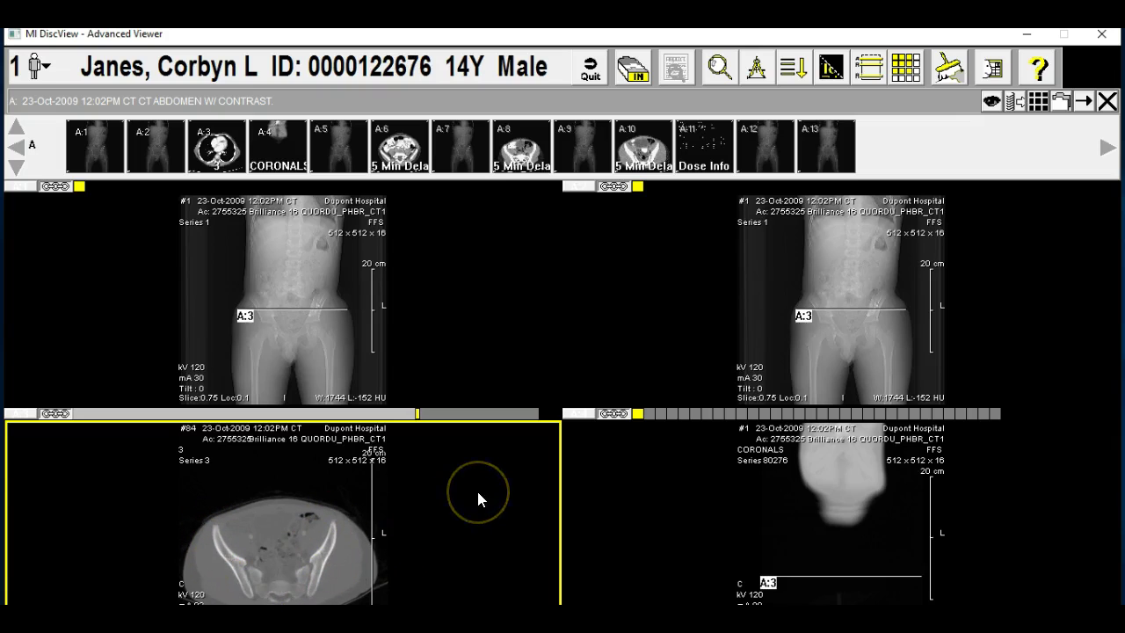
{"action": "scroll", "coordinate": [478, 499], "scroll_direction": "down", "scroll_amount": 1}
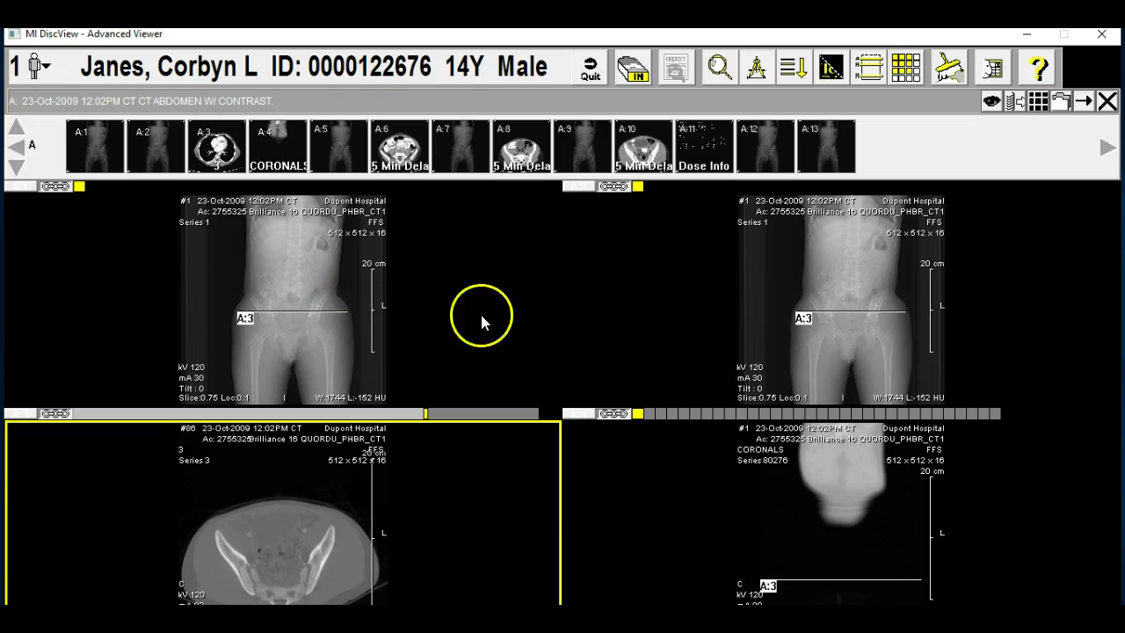
{"action": "scroll", "coordinate": [514, 520], "scroll_direction": "down", "scroll_amount": 1}
{"action": "scroll", "coordinate": [514, 521], "scroll_direction": "down", "scroll_amount": 3}
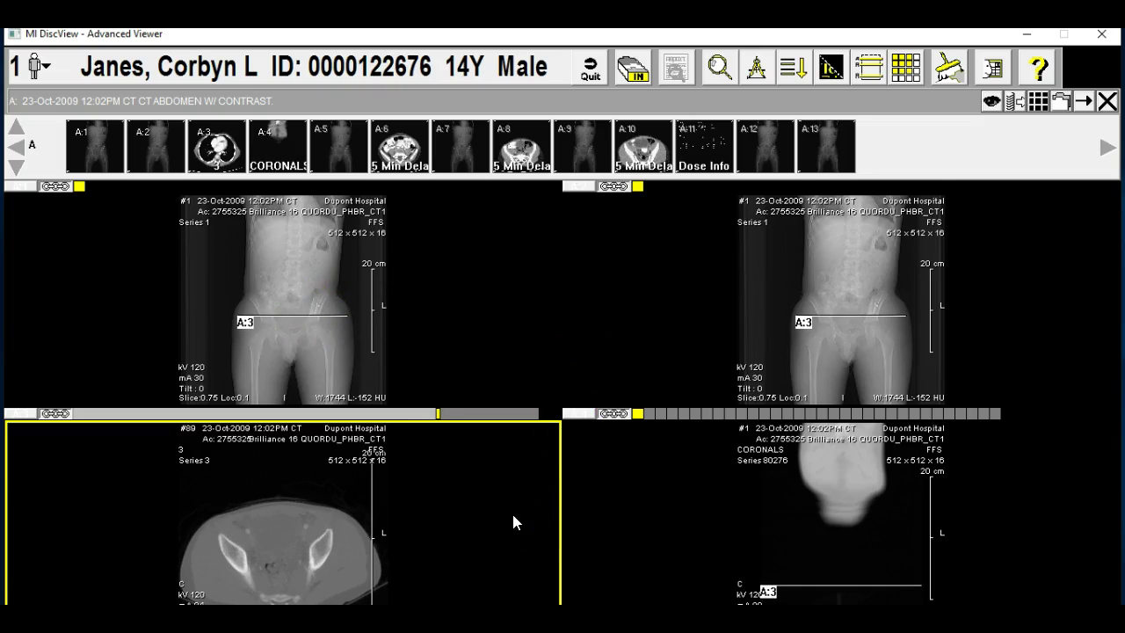